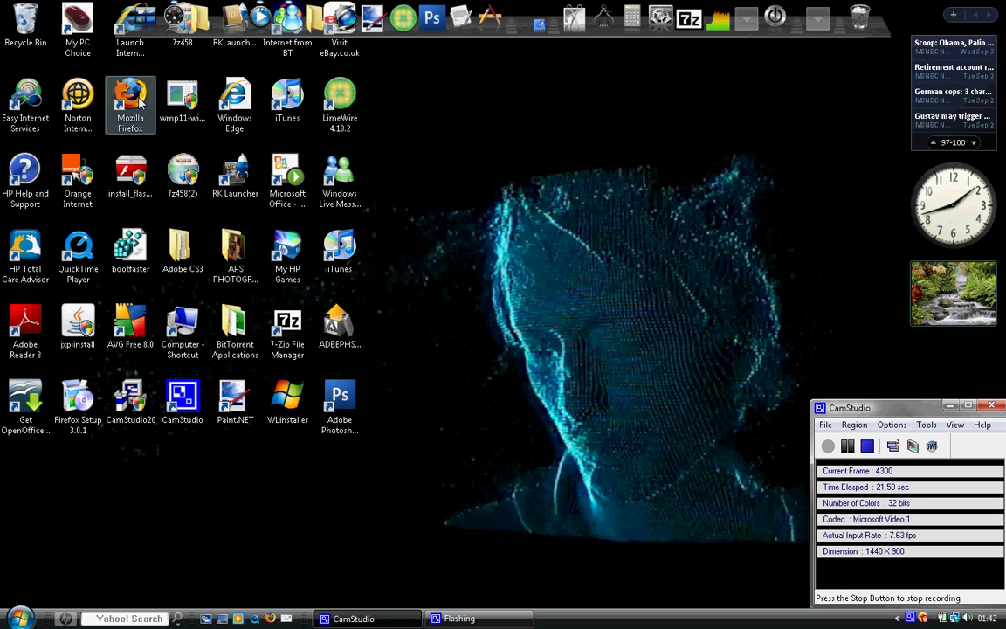
Launch Mozilla Firefox and search Google for "firefox"
{"action": "left_click", "coordinate": [140, 102]}
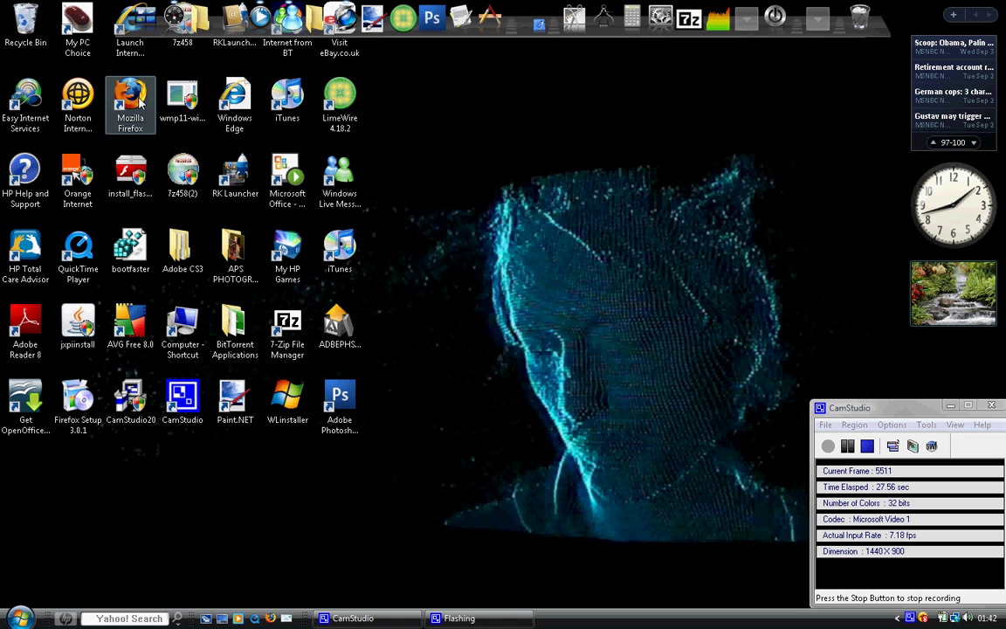
{"action": "double_click", "coordinate": [140, 102]}
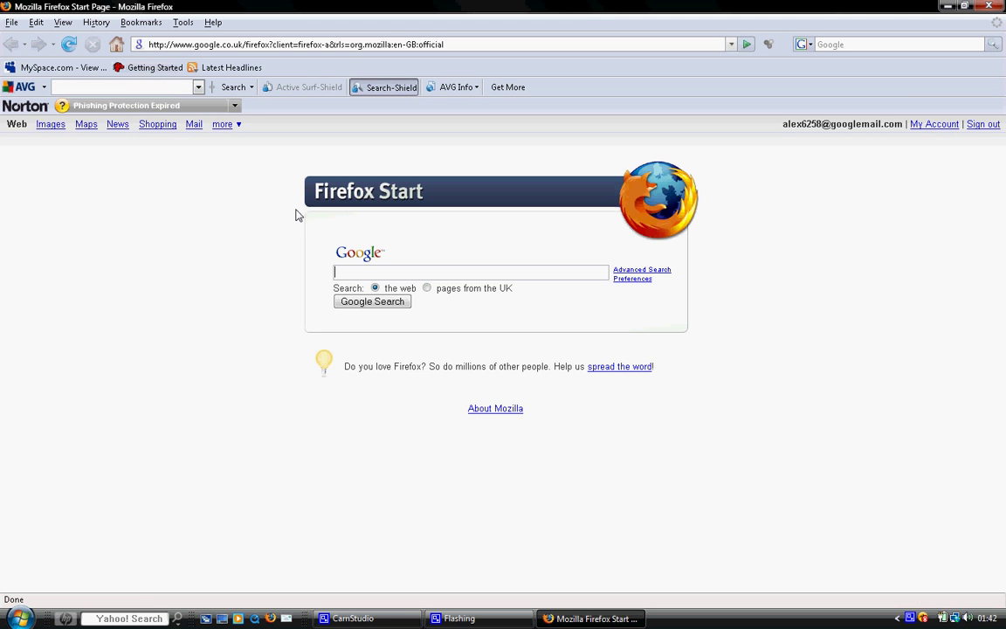
{"action": "type", "text": "fi"}
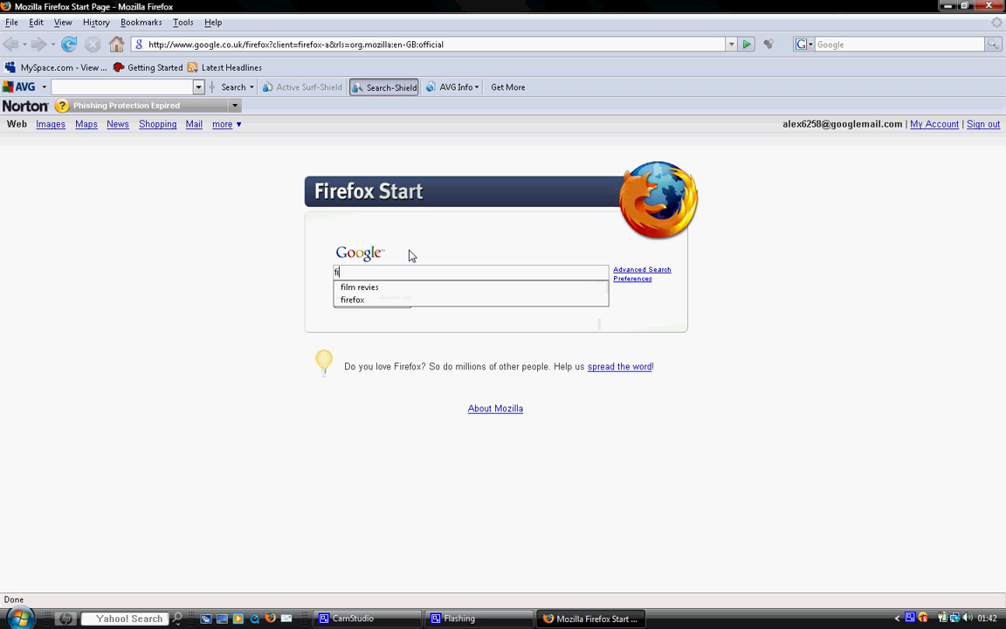
{"action": "type", "text": "r"}
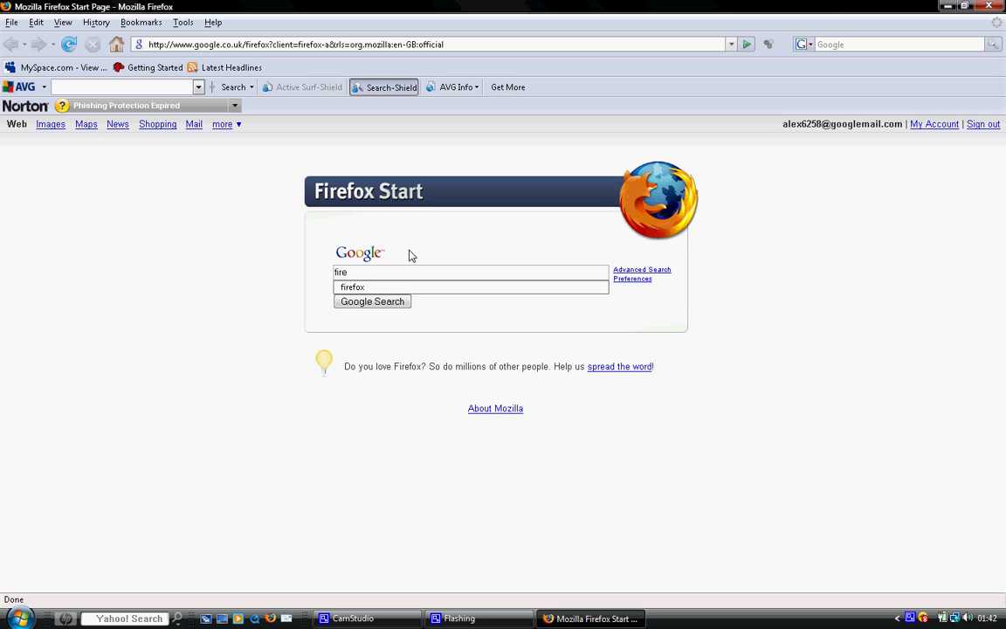
{"action": "type", "text": "e"}
{"action": "key", "text": "Down"}
{"action": "key", "text": "Return"}
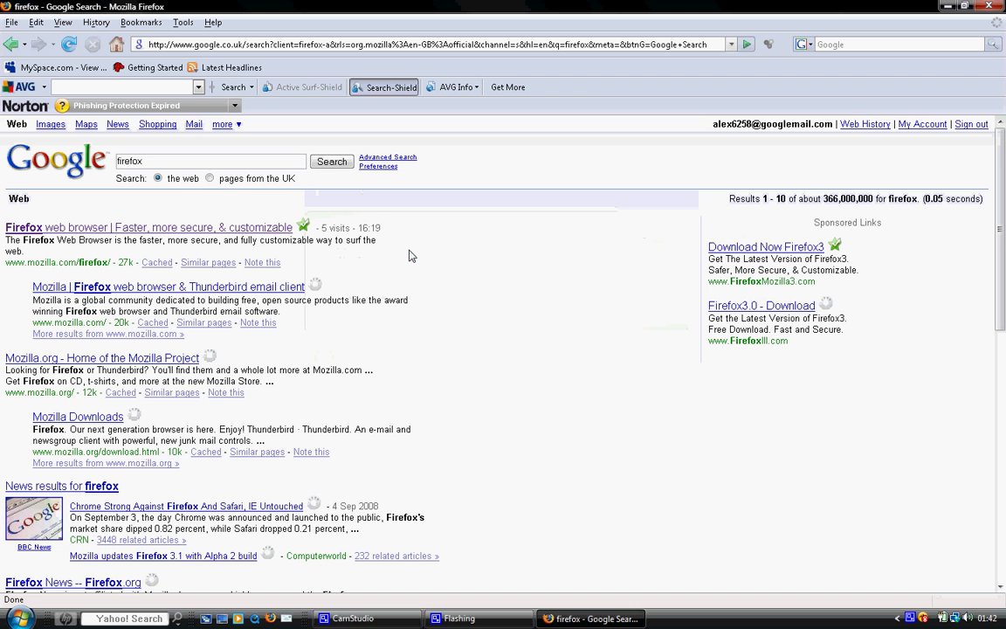
Save the Firefox 3 installer from the Mozilla Firefox page and remove the finished MP3 entry from the downloads list
{"action": "left_click", "coordinate": [225, 226]}
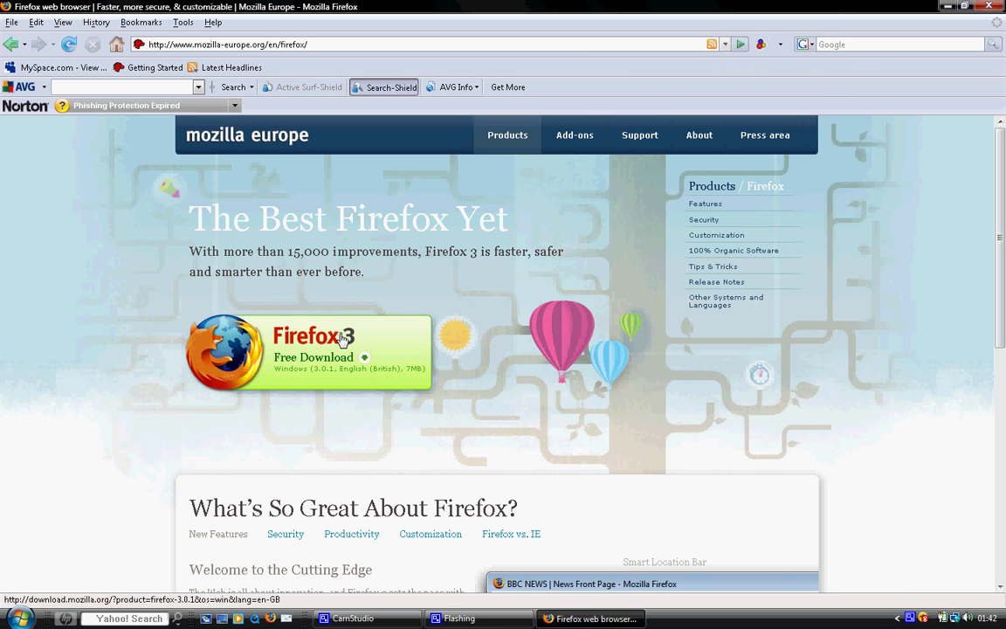
{"action": "left_click", "coordinate": [341, 339]}
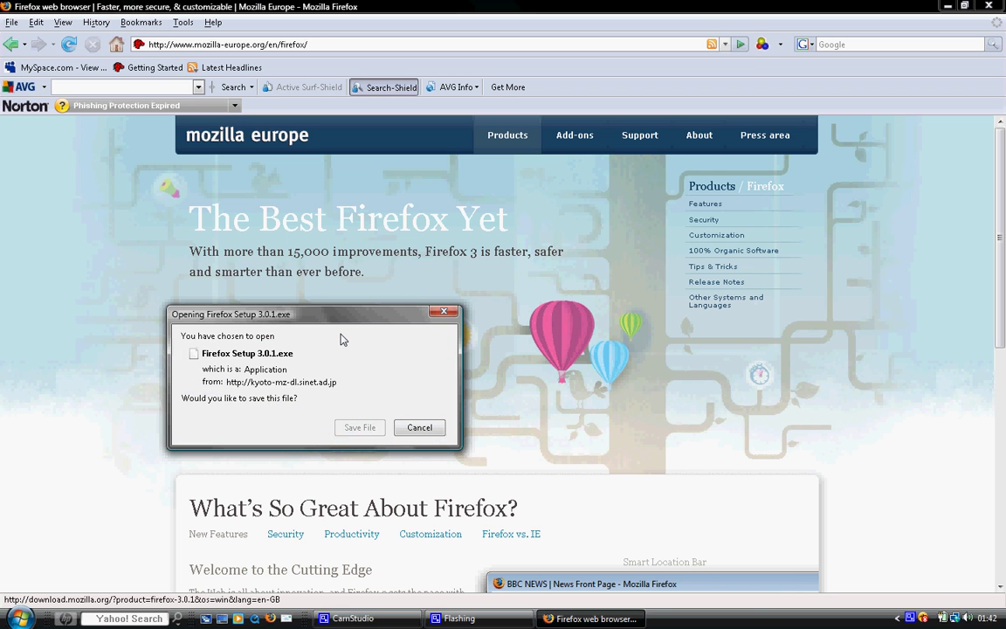
{"action": "left_click", "coordinate": [359, 427]}
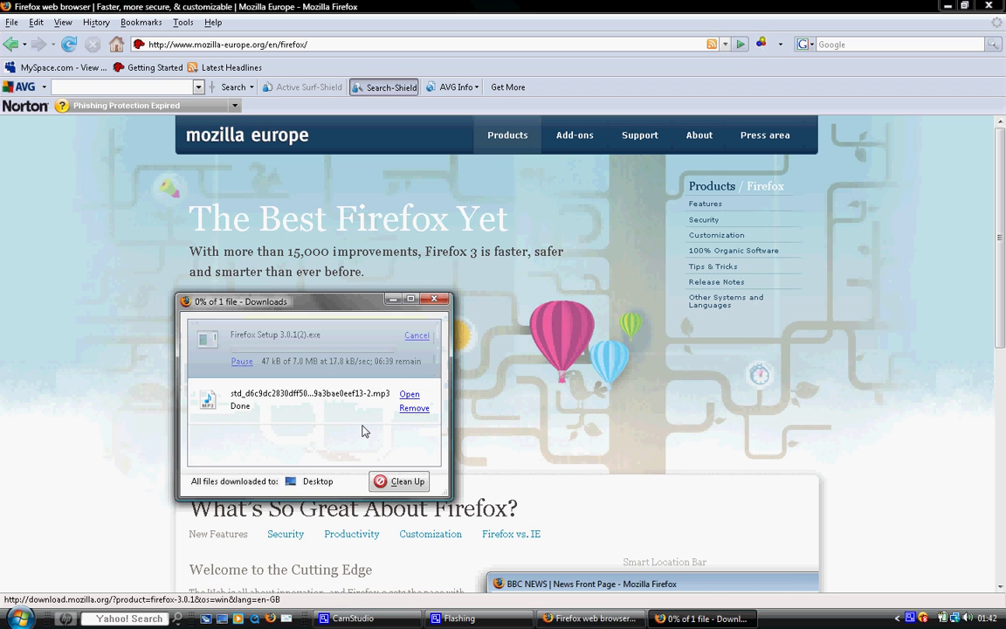
{"action": "left_click", "coordinate": [414, 408]}
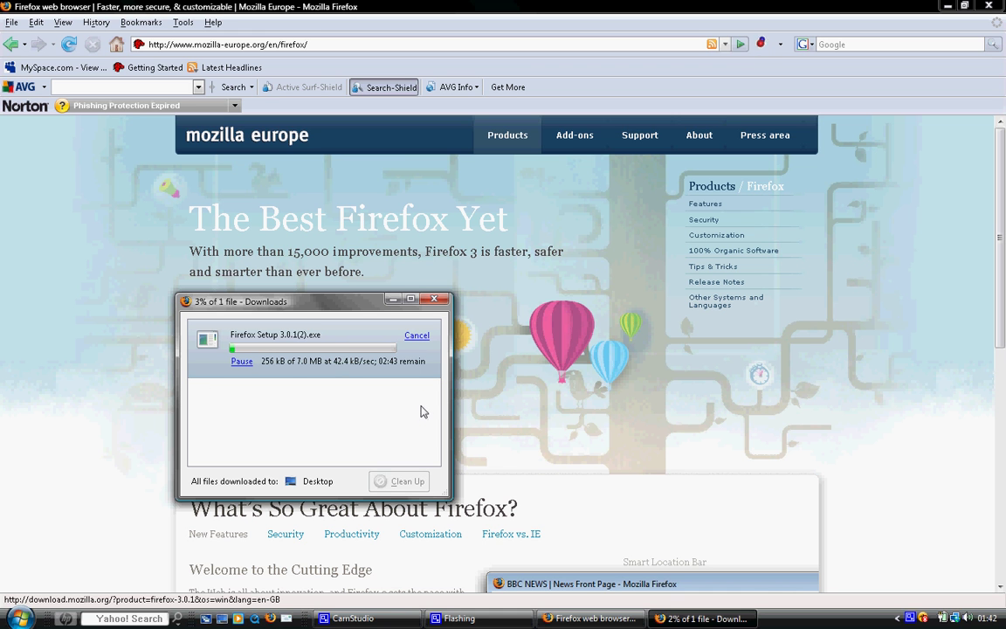
{"action": "left_click", "coordinate": [53, 154]}
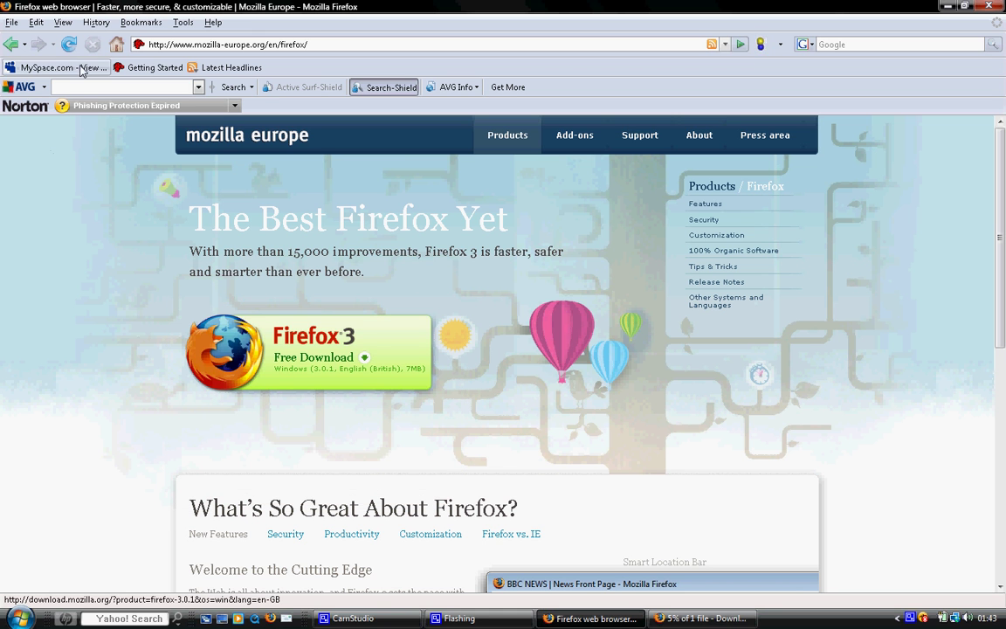
Return to the browser's home page and search Google for "download helper"
{"action": "left_click", "coordinate": [118, 43]}
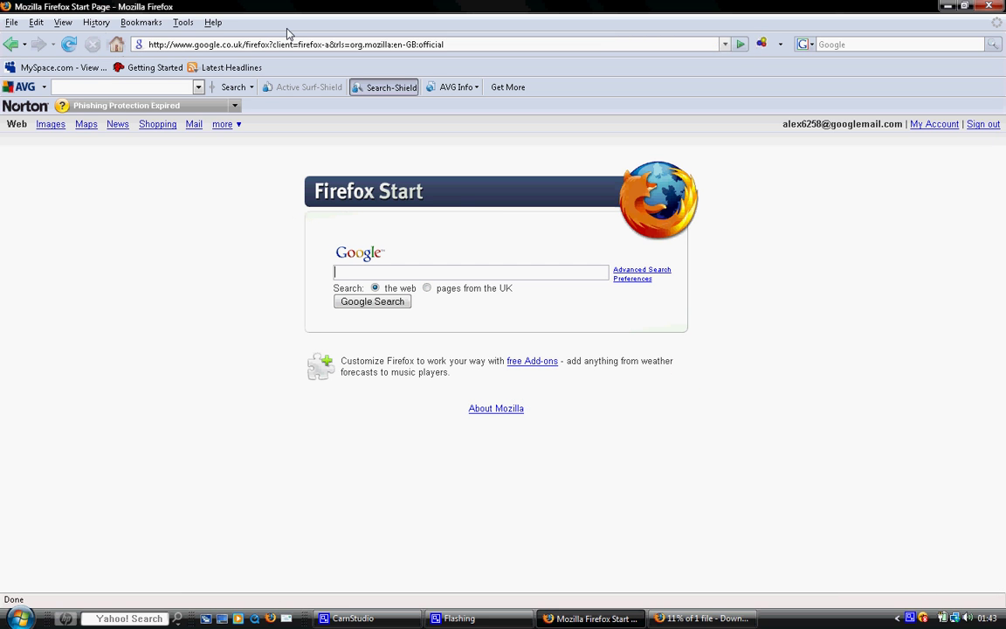
{"action": "type", "text": "do"}
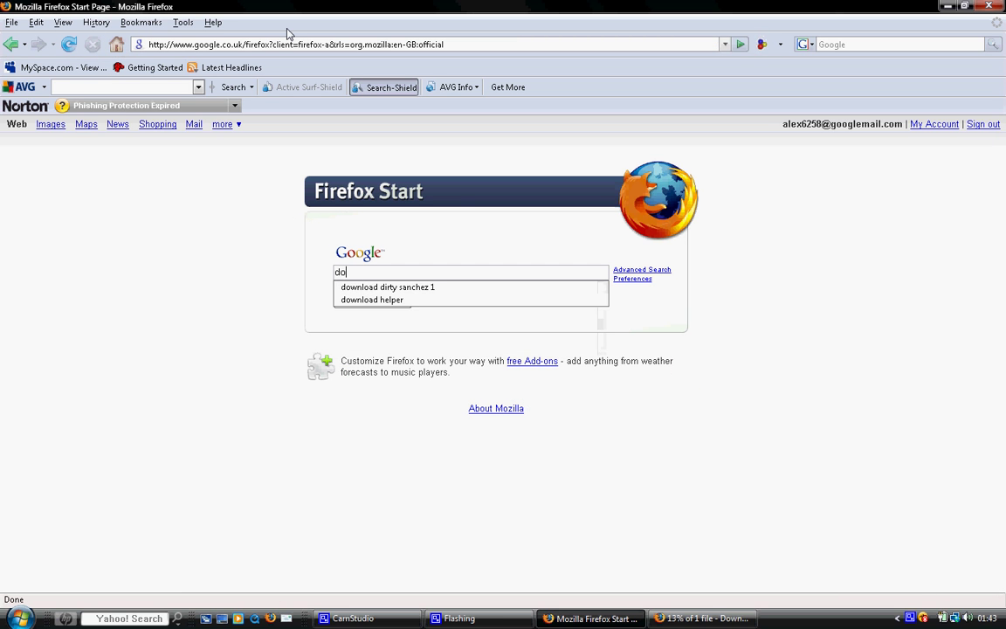
{"action": "key", "text": "Down"}
{"action": "key", "text": "Down"}
{"action": "key", "text": "Return"}
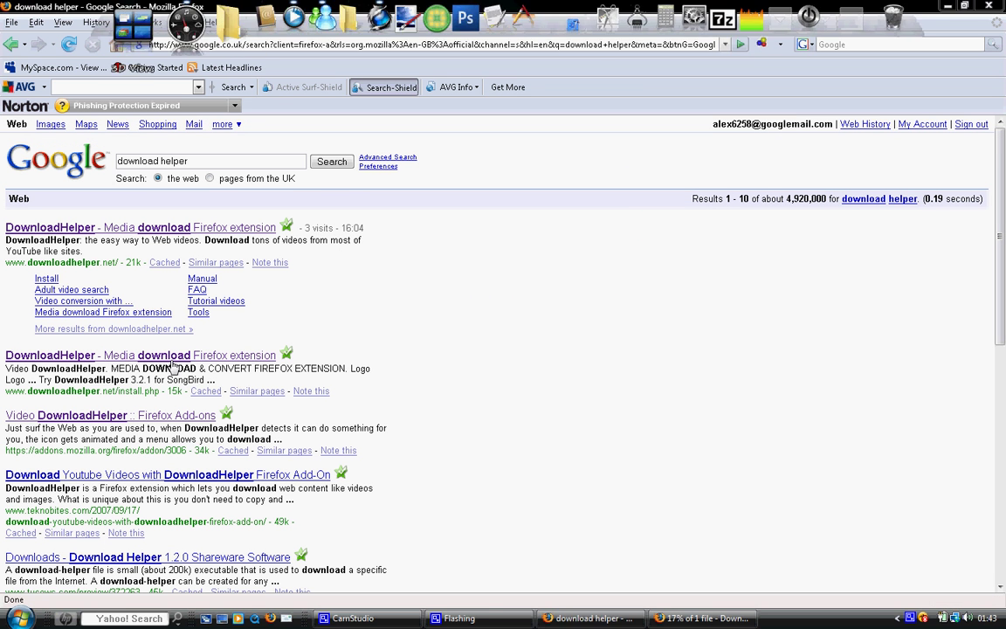
Install the Video DownloadHelper extension from the DownloadHelper website's Install page, and dismiss the Add-ons window without restarting Firefox
{"action": "left_click", "coordinate": [162, 229]}
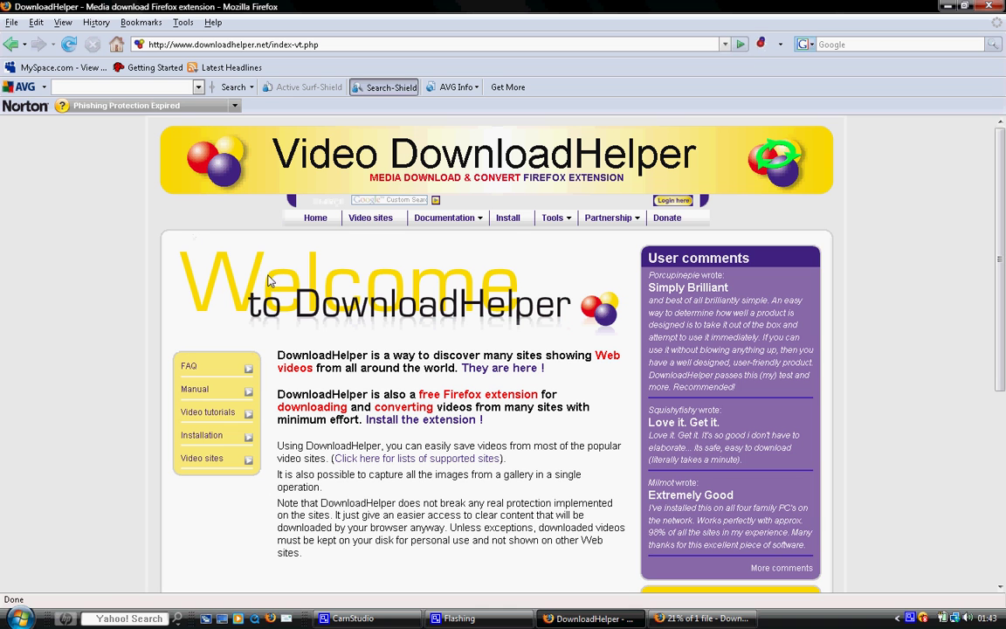
{"action": "left_click", "coordinate": [511, 220]}
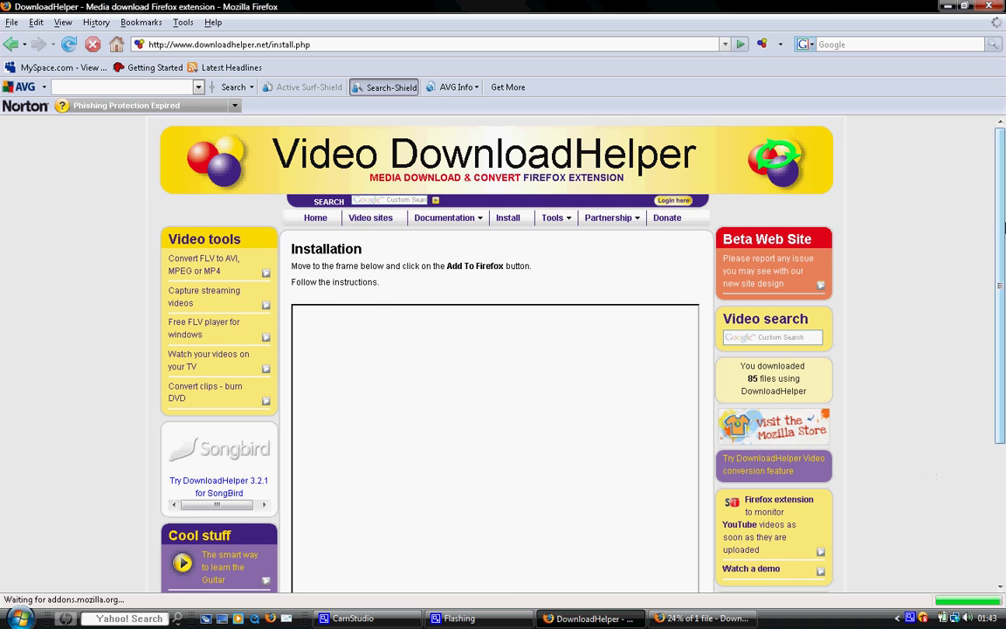
{"action": "scroll", "coordinate": [1003, 299], "scroll_direction": "down", "scroll_amount": 3}
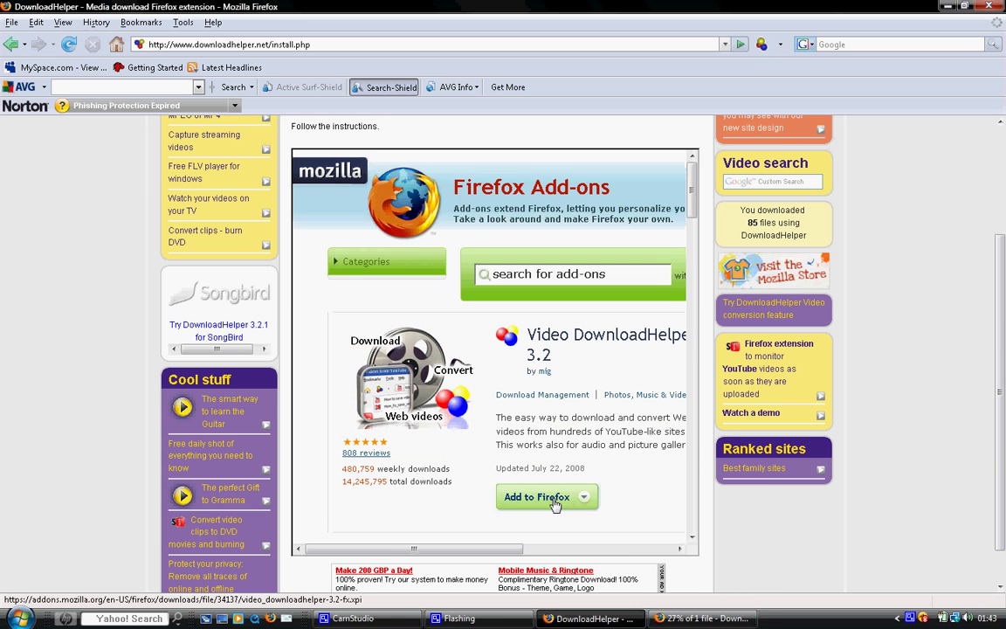
{"action": "left_click", "coordinate": [554, 503]}
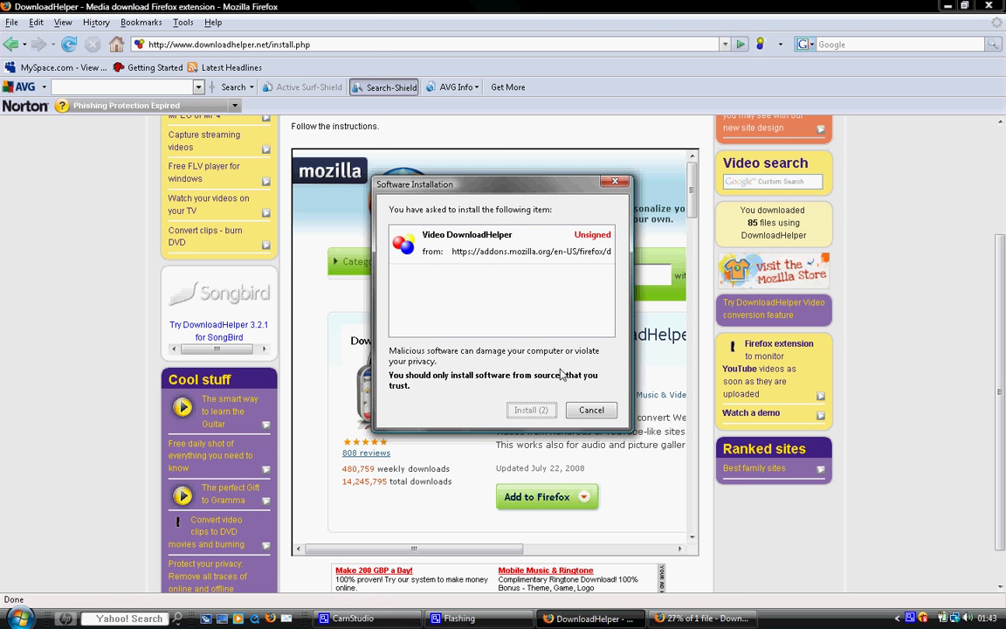
{"action": "left_click", "coordinate": [531, 410]}
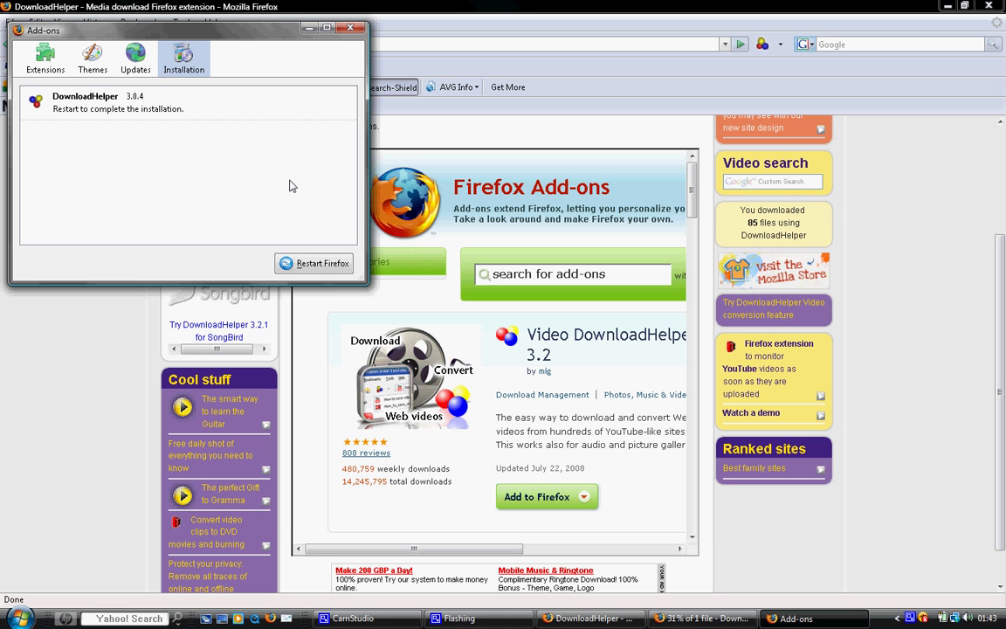
{"action": "left_click", "coordinate": [350, 29]}
Locate the DownloadHelper entry among the browser's tools
{"action": "left_click", "coordinate": [183, 22]}
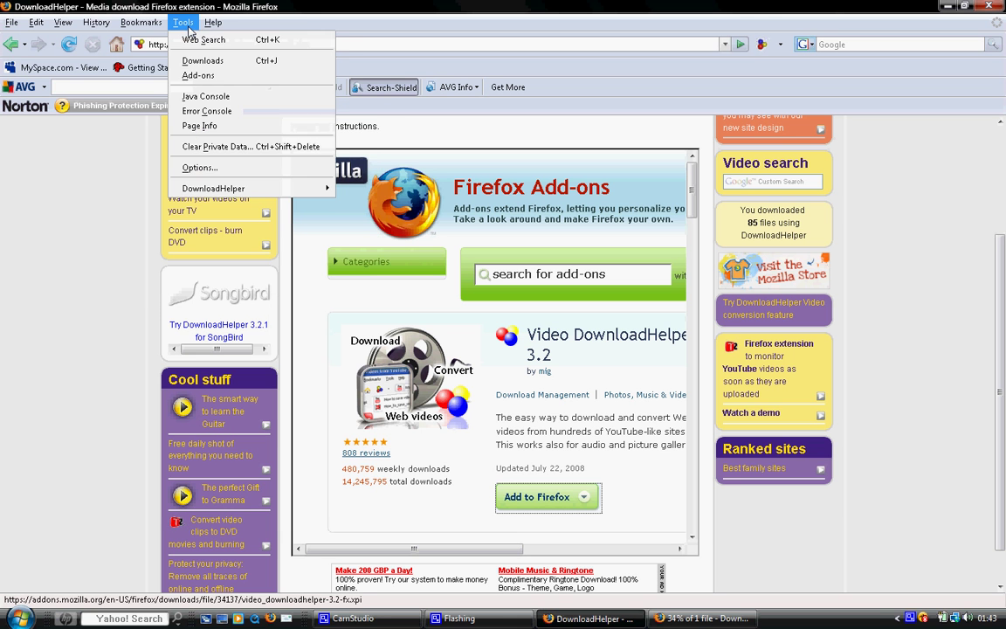
{"action": "mouse_move", "coordinate": [228, 193]}
{"action": "left_click", "coordinate": [73, 323]}
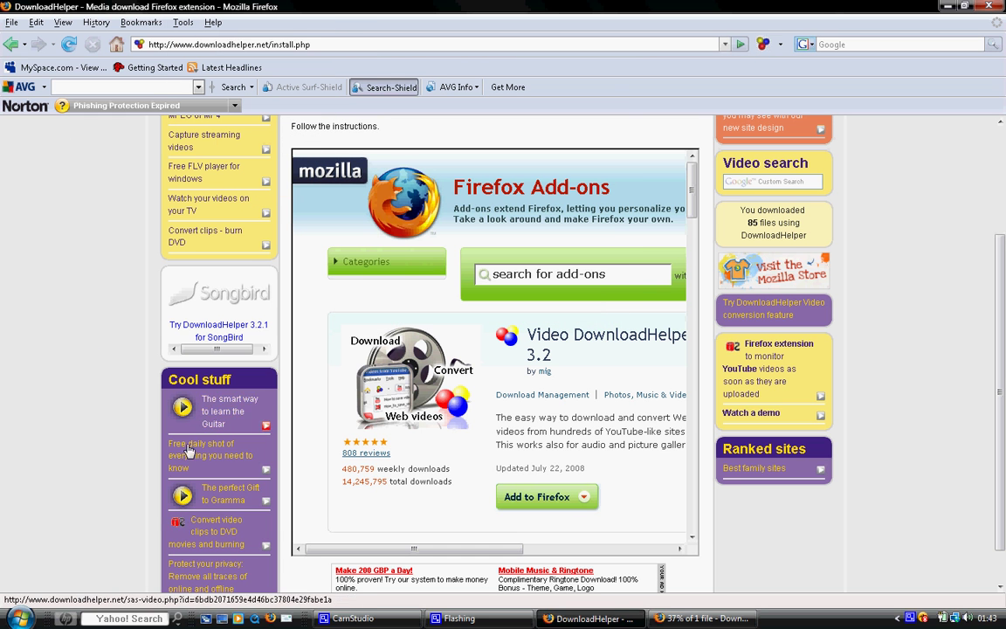
{"action": "left_click", "coordinate": [173, 44]}
{"action": "type", "text": "www."}
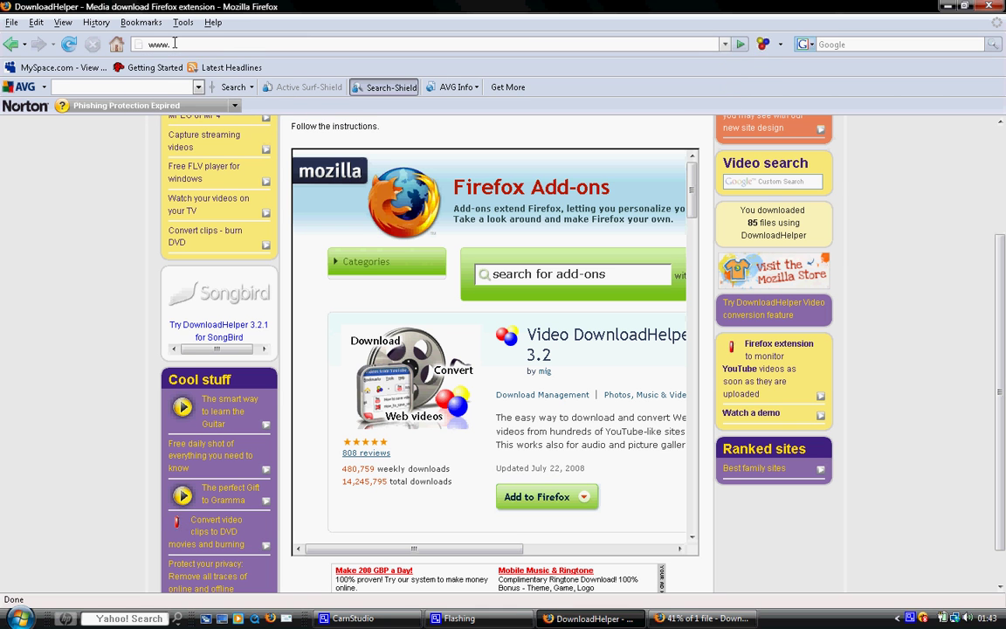
{"action": "right_click", "coordinate": [175, 43]}
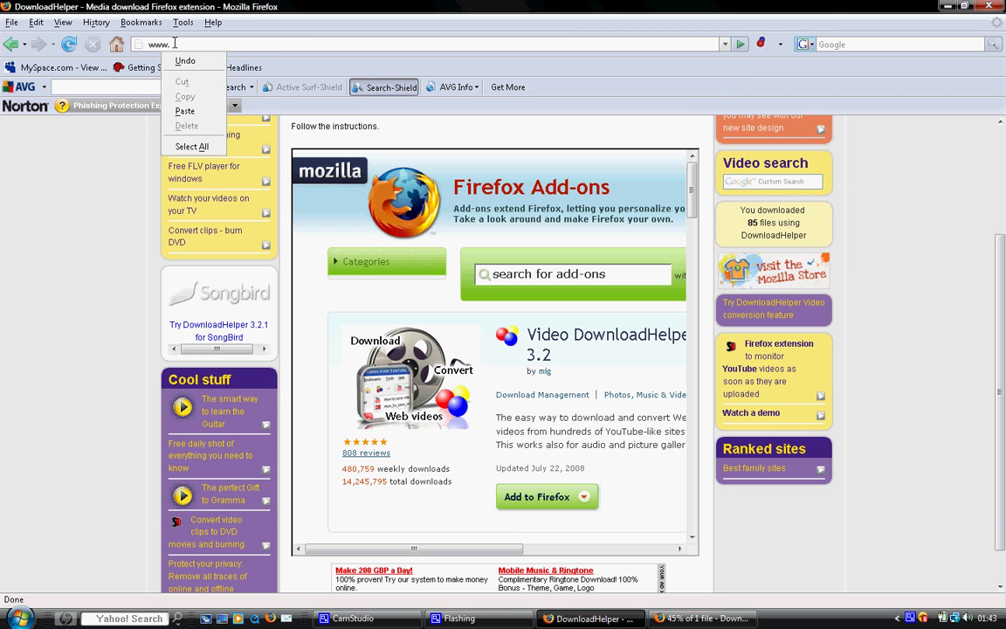
{"action": "left_click", "coordinate": [175, 42]}
{"action": "mouse_move", "coordinate": [171, 7]}
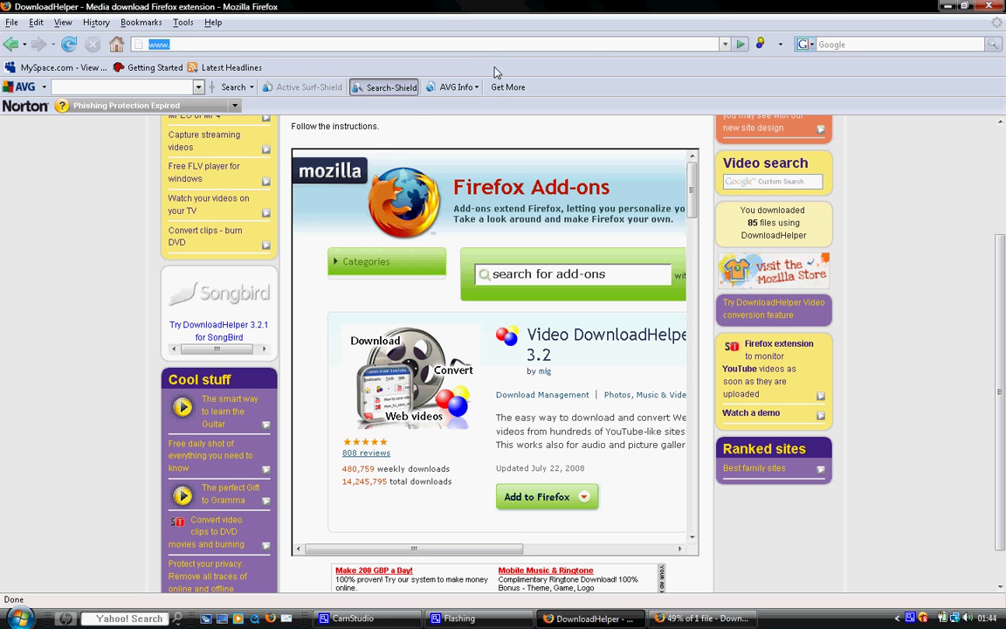
{"action": "left_click", "coordinate": [458, 41]}
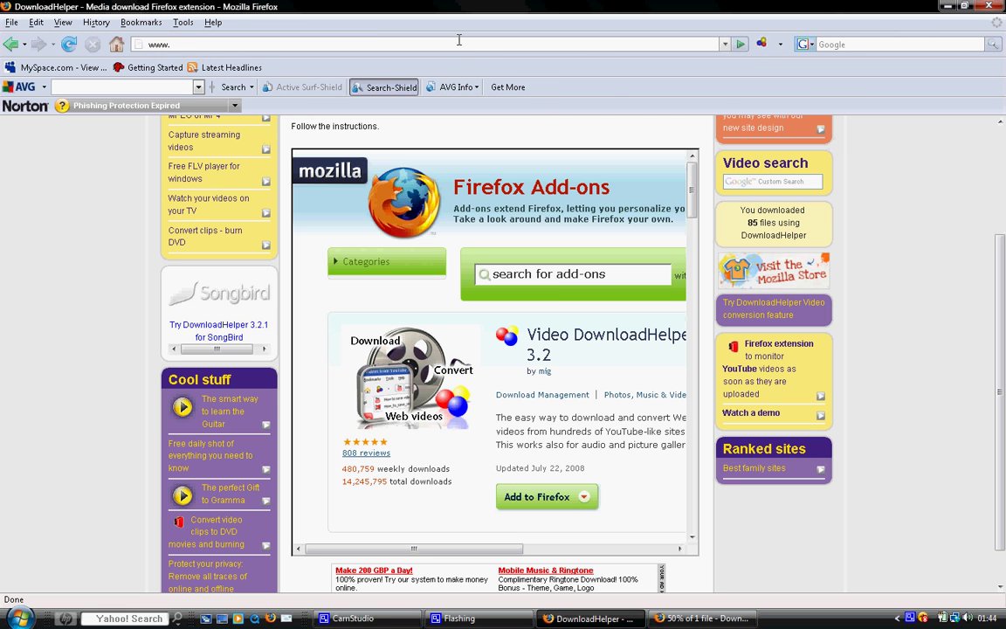
{"action": "type", "text": "m"}
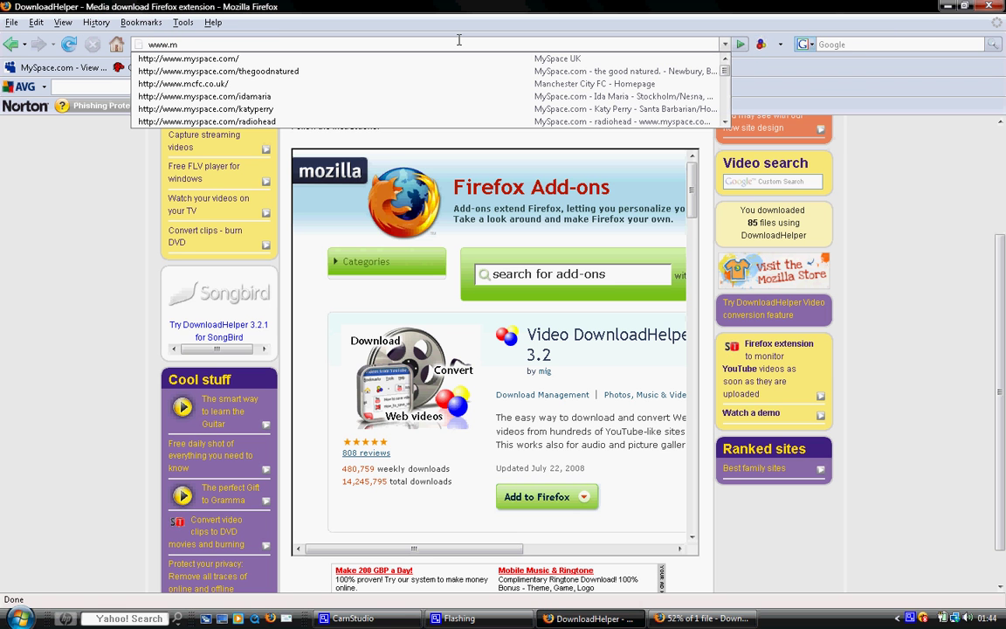
{"action": "key", "text": "Down"}
{"action": "key", "text": "Down"}
{"action": "key", "text": "Down"}
{"action": "key", "text": "Down"}
{"action": "key", "text": "Down"}
{"action": "key", "text": "Down"}
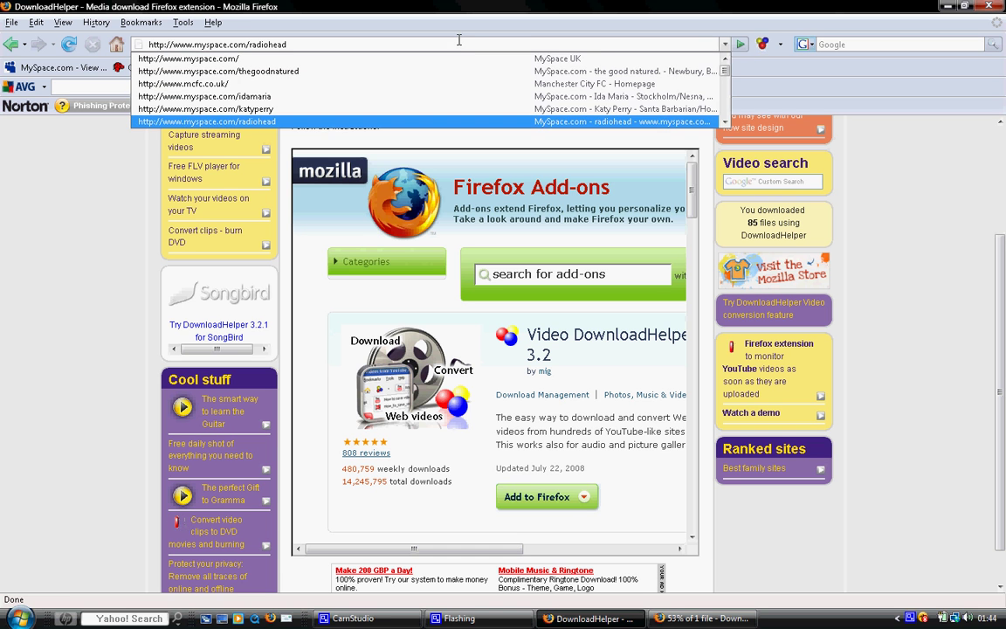
{"action": "key", "text": "Return"}
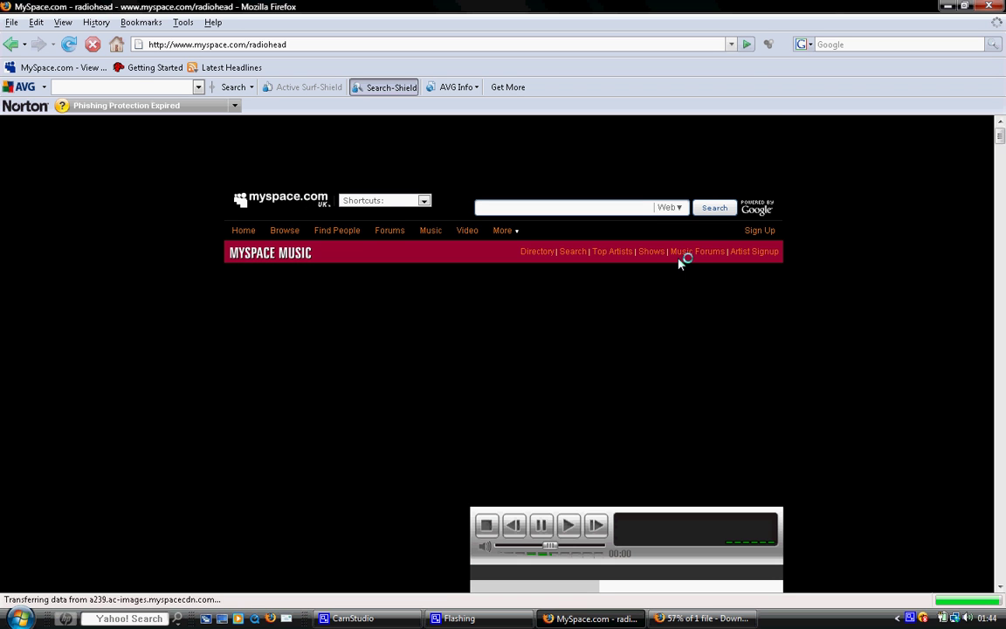
Turn down the volume of the music player on the Radiohead page and pause House Of Cards
{"action": "left_click_drag", "start_coordinate": [1001, 134], "coordinate": [1001, 150]}
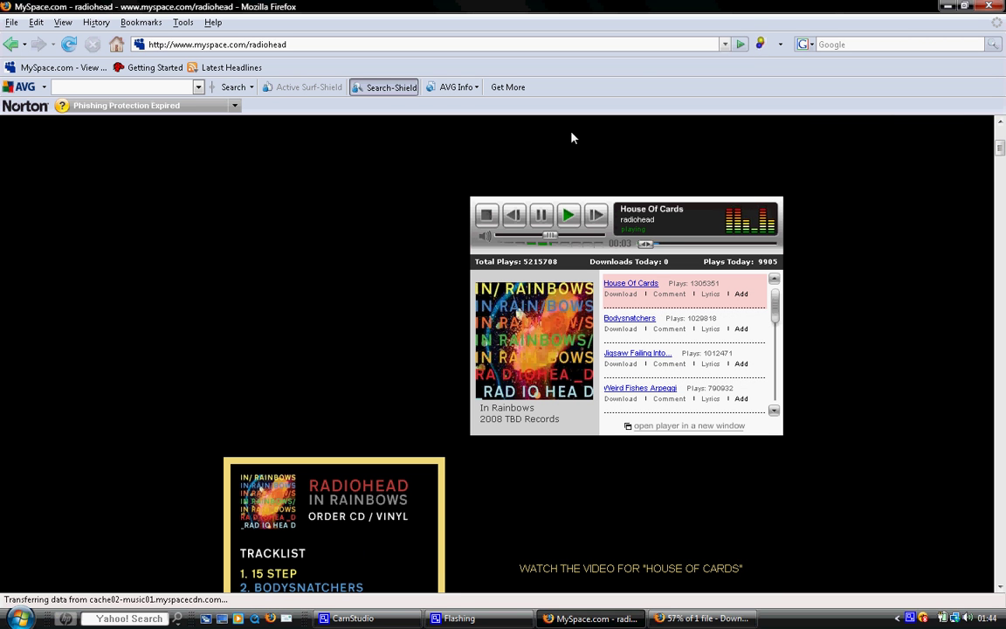
{"action": "left_click", "coordinate": [511, 233]}
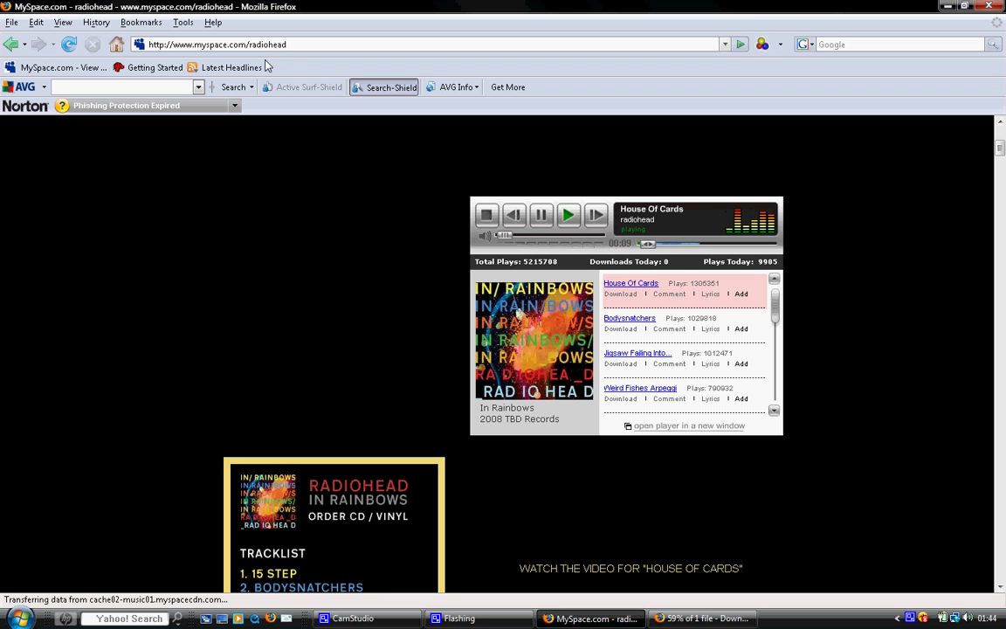
{"action": "left_click", "coordinate": [542, 218]}
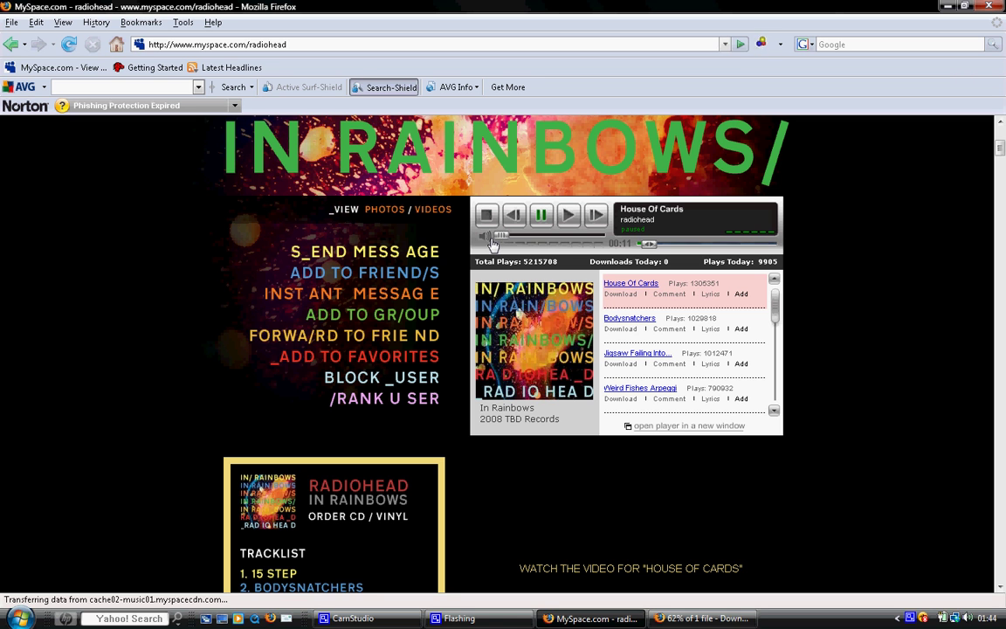
Download the detected std_d6c9dc2830dff50491f19a3bae0eef13.mp3 with DownloadHelper, saving it in the dwhelper folder under its suggested name
{"action": "left_click", "coordinate": [183, 22]}
{"action": "mouse_move", "coordinate": [272, 196]}
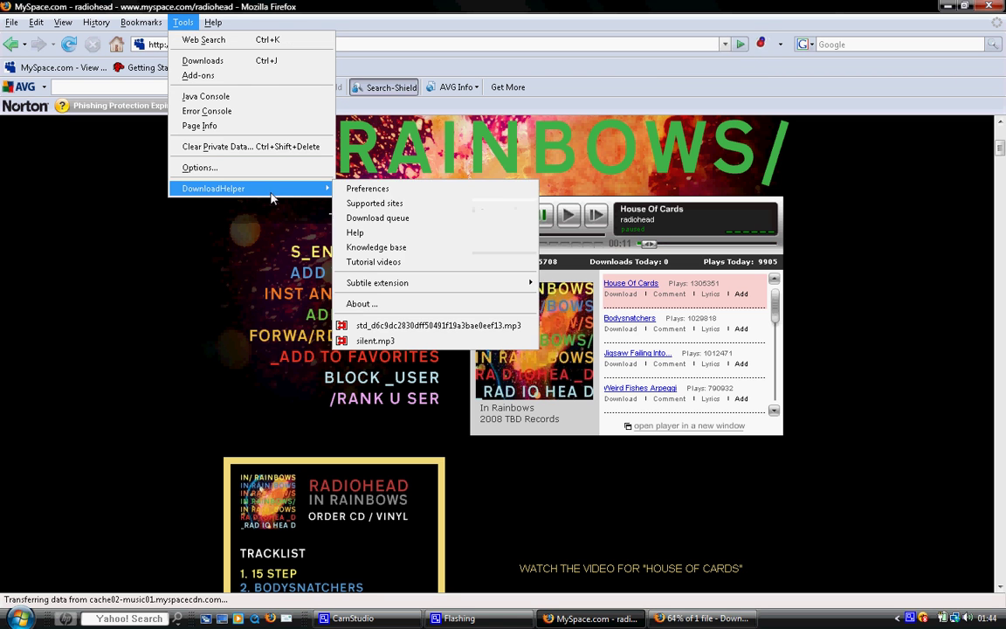
{"action": "left_click", "coordinate": [480, 326]}
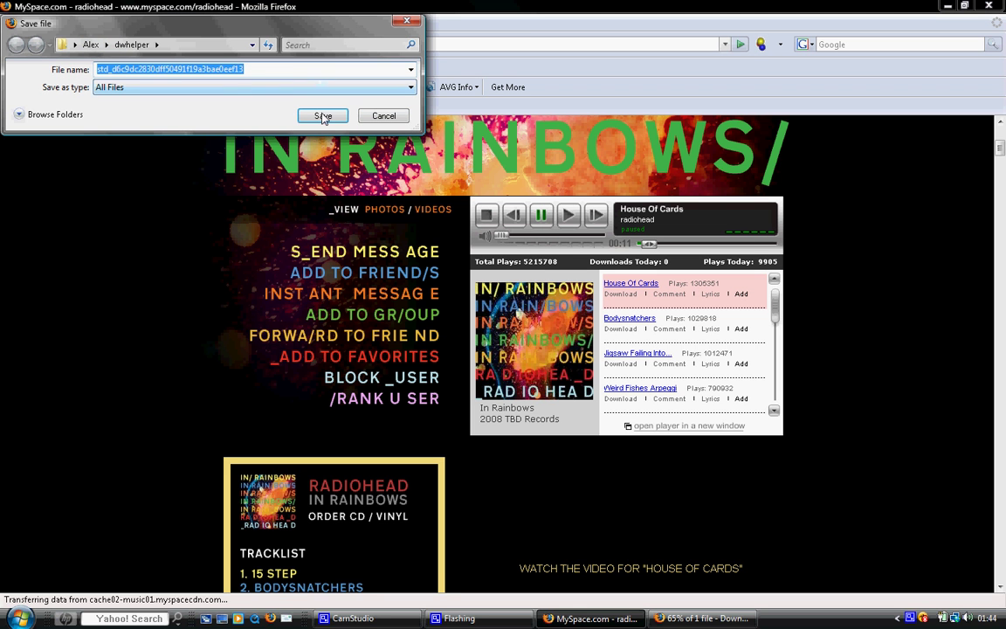
{"action": "left_click", "coordinate": [322, 116]}
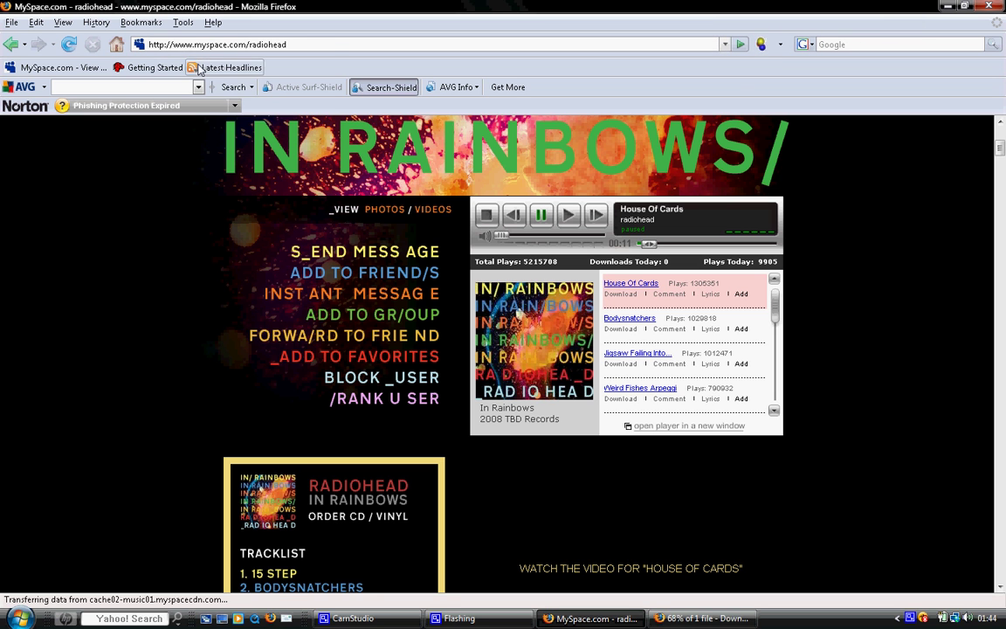
Examine the silent.mp3 entry among the media files detected by DownloadHelper
{"action": "left_click", "coordinate": [183, 22]}
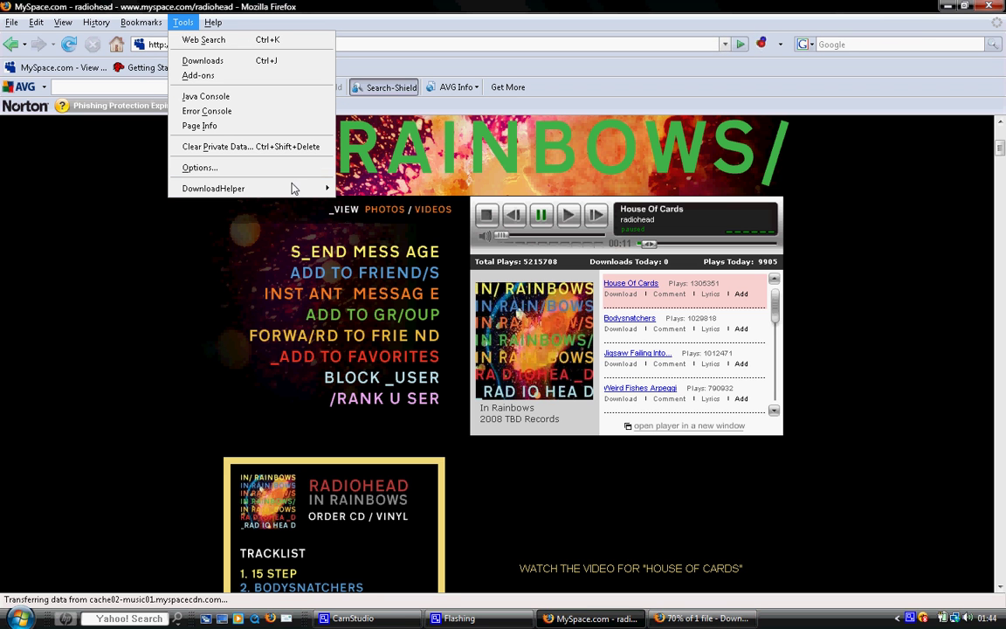
{"action": "mouse_move", "coordinate": [293, 194]}
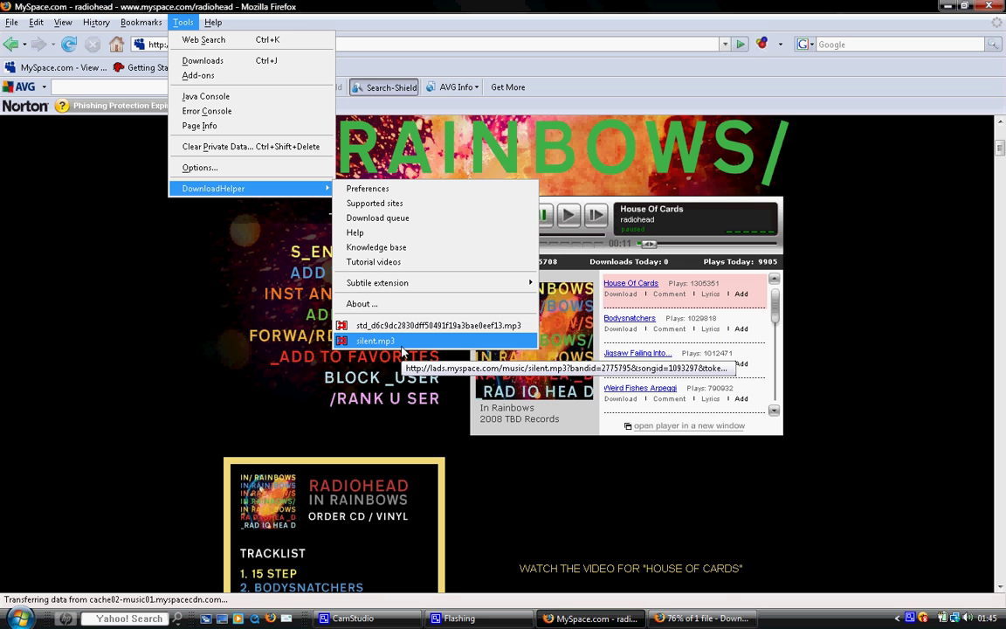
{"action": "left_click", "coordinate": [170, 287]}
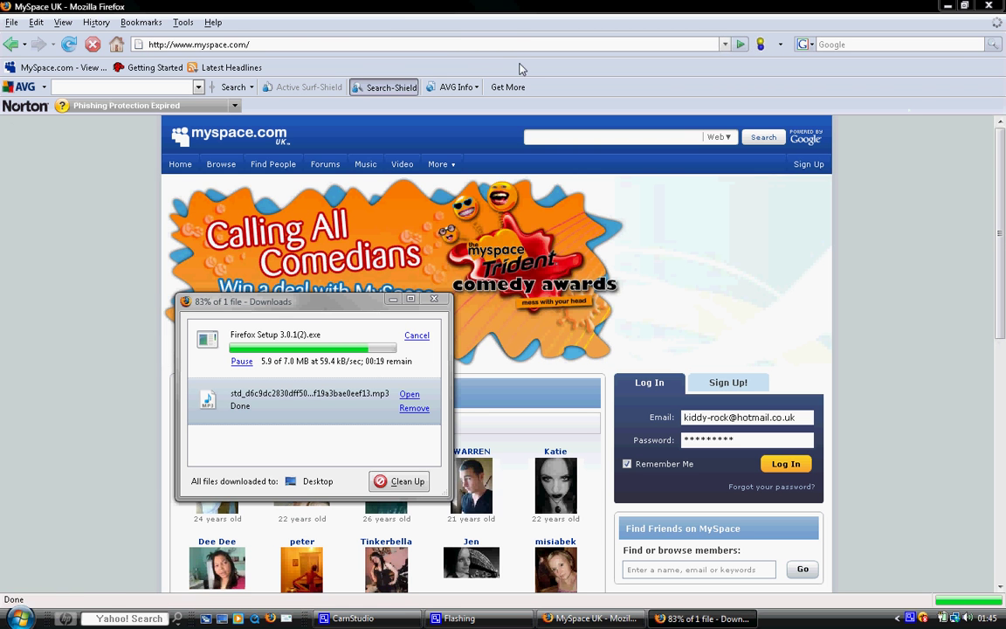
Switch to Windows Media Player, play the downloaded std_d6c9dc2830dff50491f19a3bae0eef13 track from the dwhelper folder, and pause it
{"action": "mouse_move", "coordinate": [387, 21]}
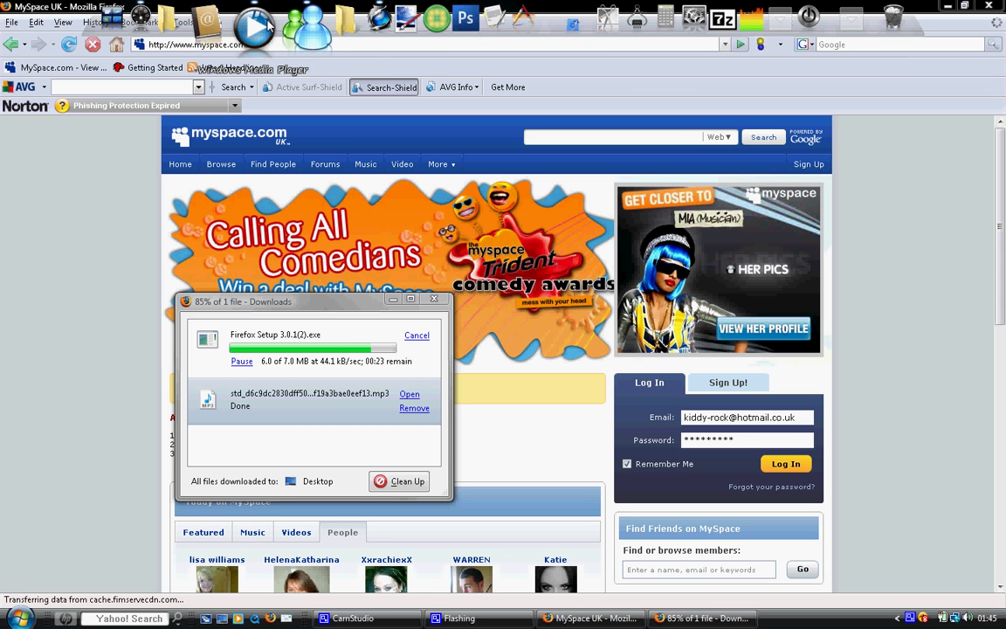
{"action": "left_click", "coordinate": [262, 27]}
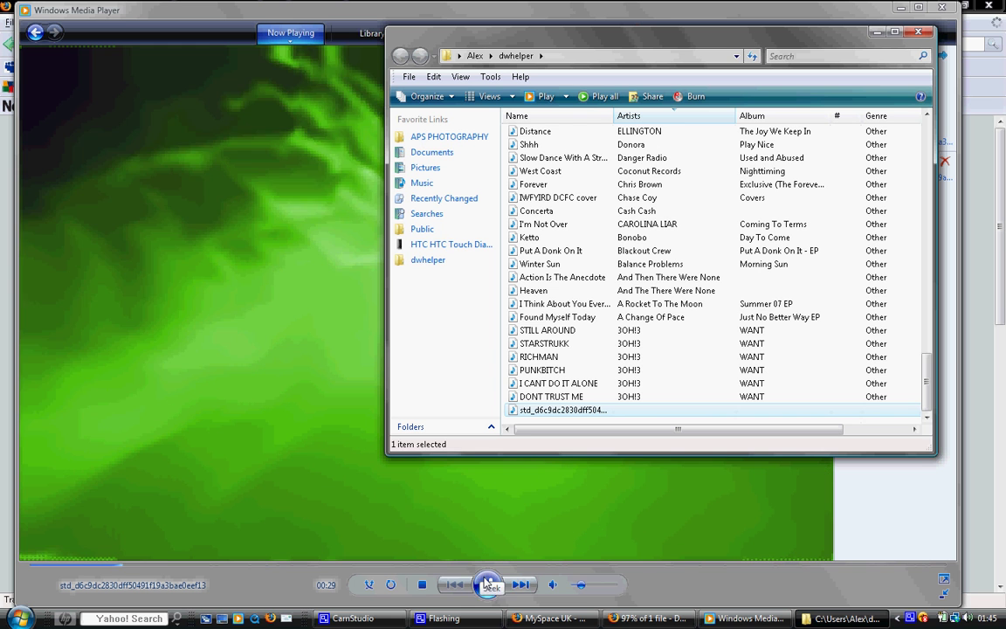
{"action": "left_click", "coordinate": [487, 584]}
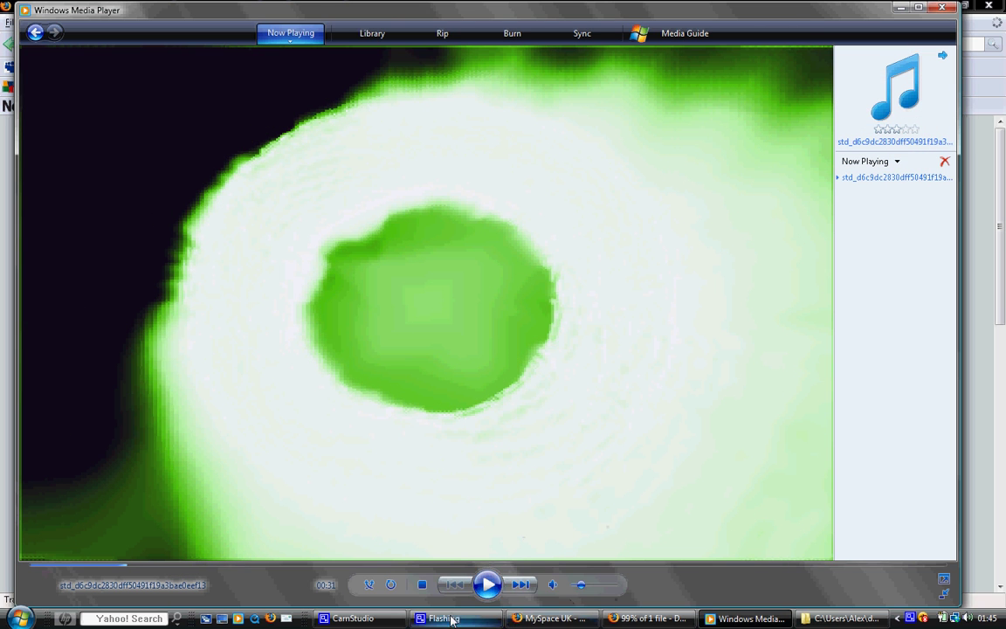
{"action": "left_click", "coordinate": [402, 618]}
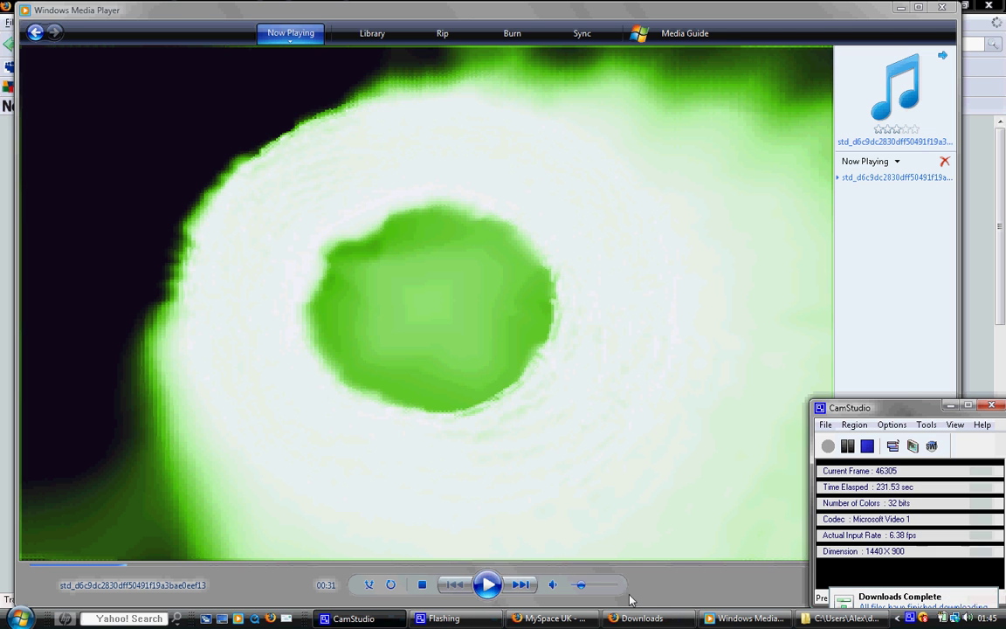